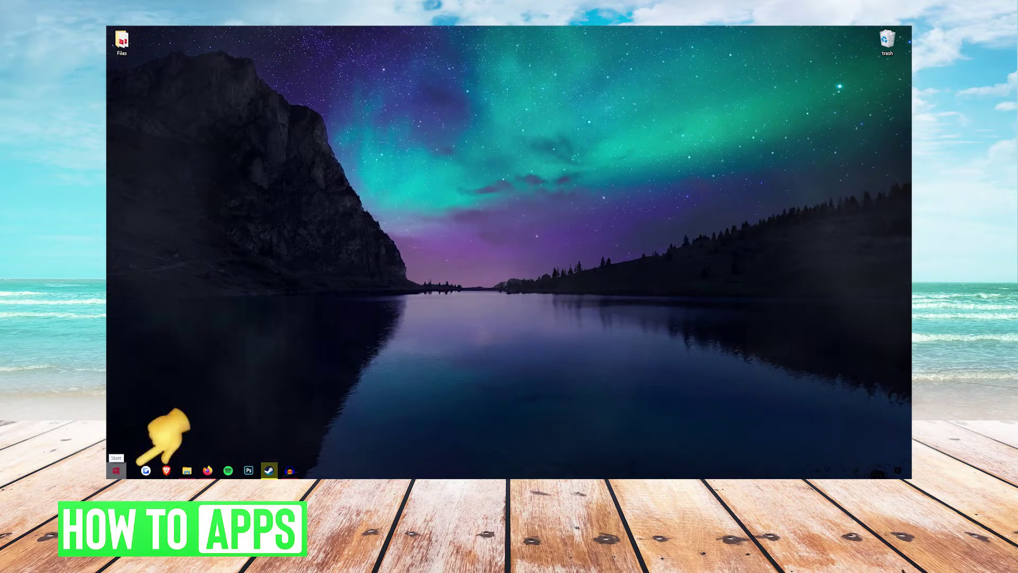
Step: Search the Start menu for 'programs' and open Add or remove programs
{"action": "left_click", "coordinate": [115, 474]}
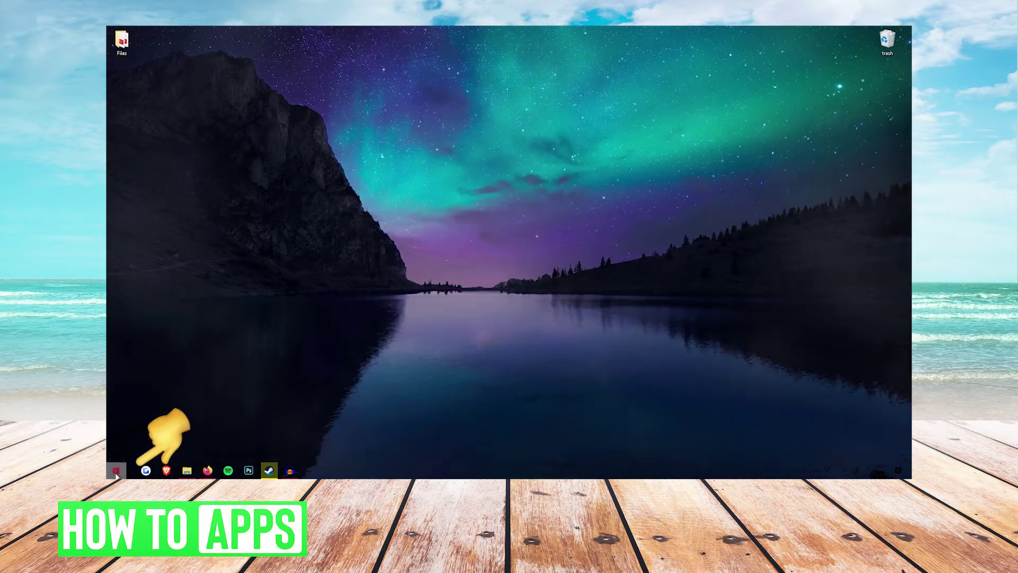
{"action": "left_click", "coordinate": [115, 472]}
{"action": "type", "text": "prog"}
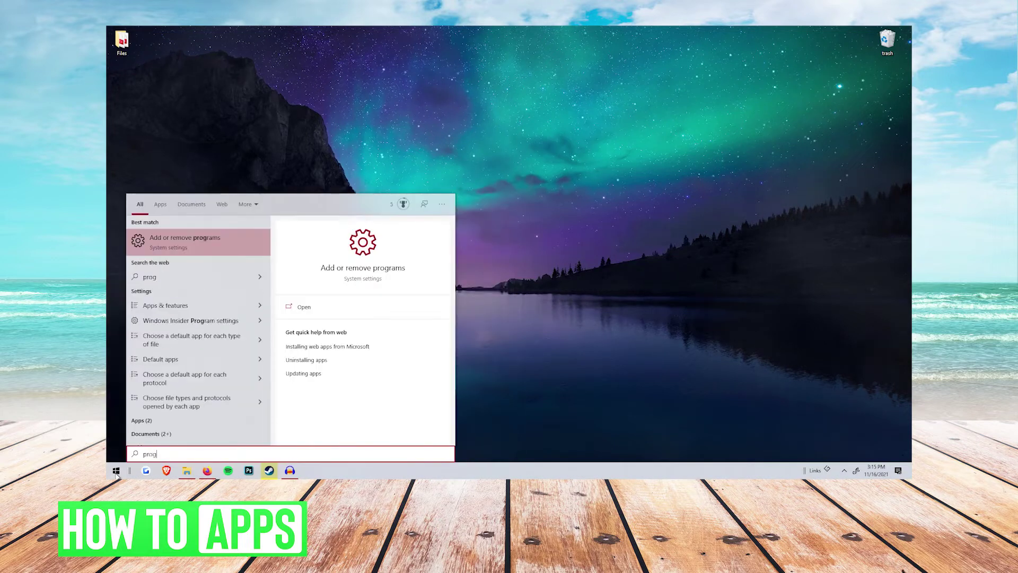
{"action": "type", "text": "rams"}
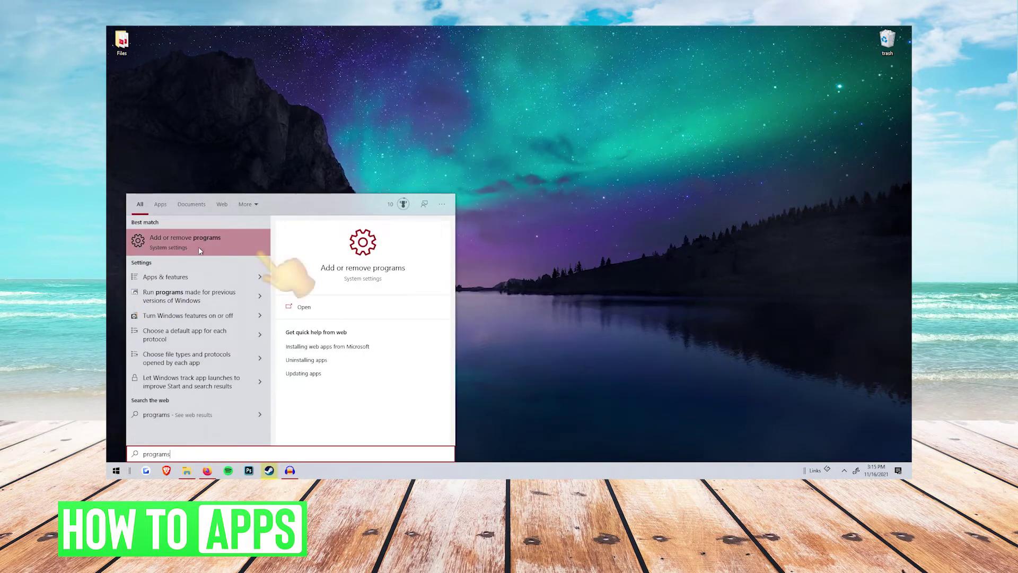
{"action": "left_click", "coordinate": [218, 241]}
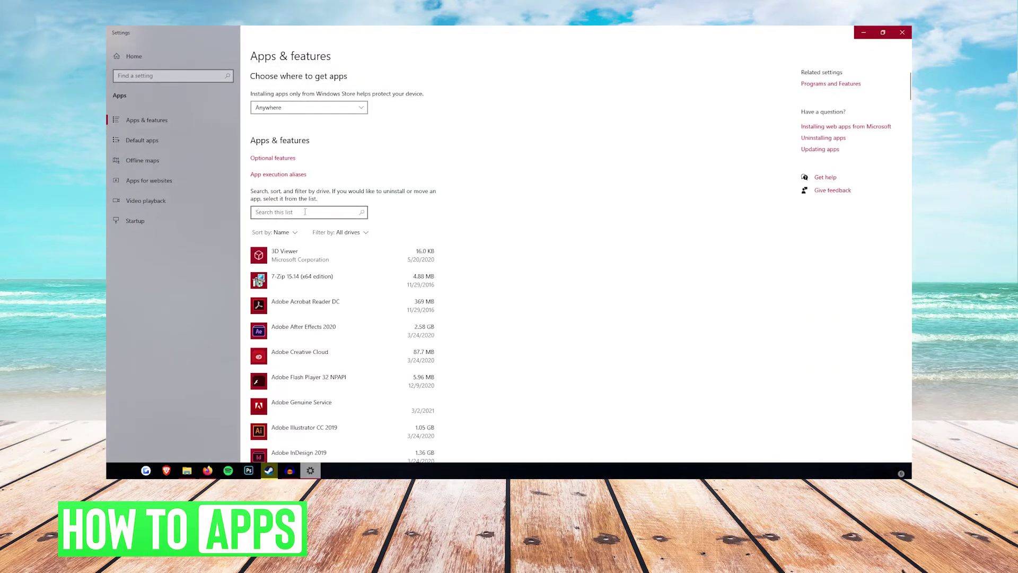
Step: Filter installed apps for 'Microsoft store' and open Microsoft Store's advanced options
{"action": "left_click", "coordinate": [297, 214]}
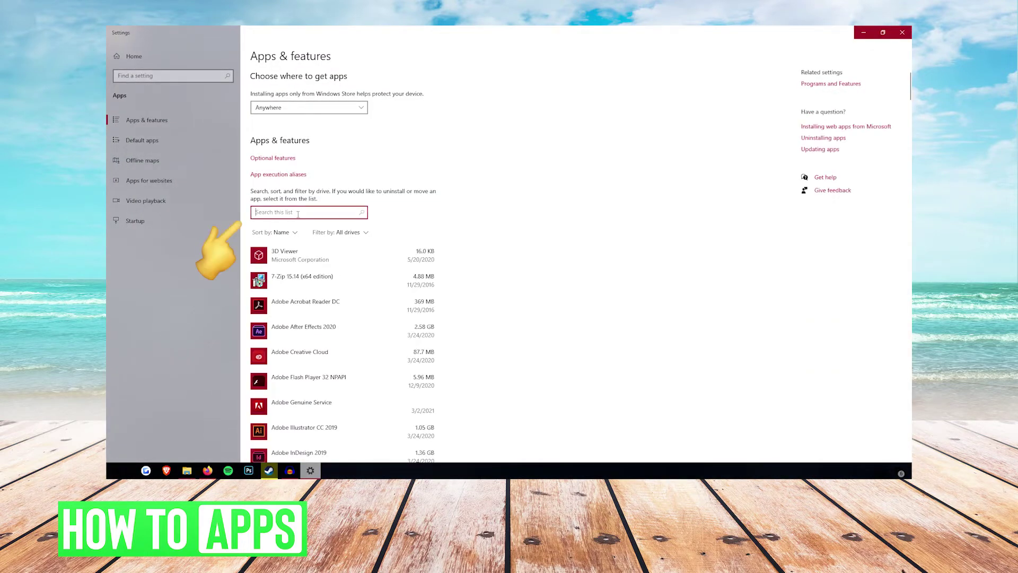
{"action": "type", "text": "microsof"}
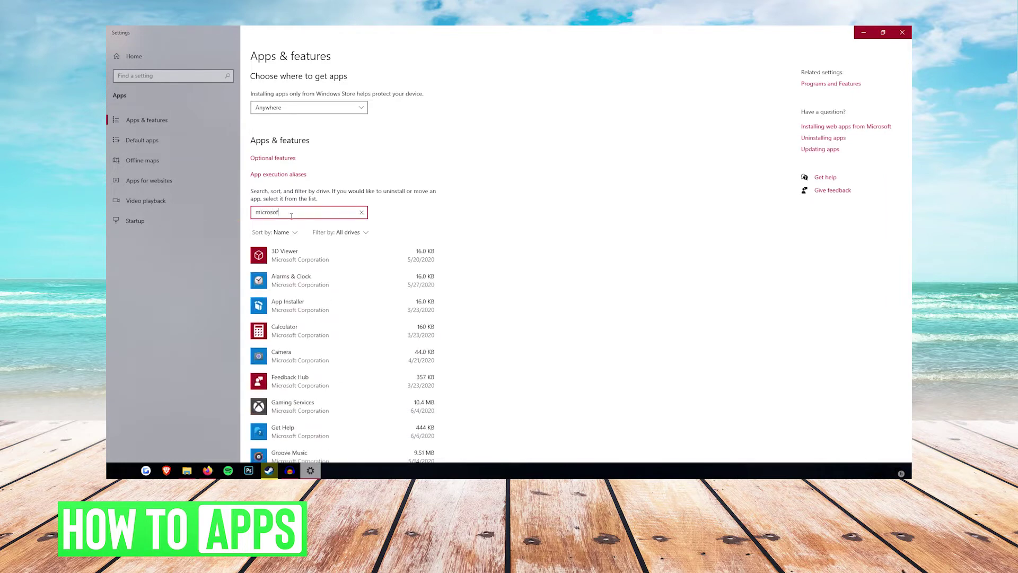
{"action": "type", "text": "tore"}
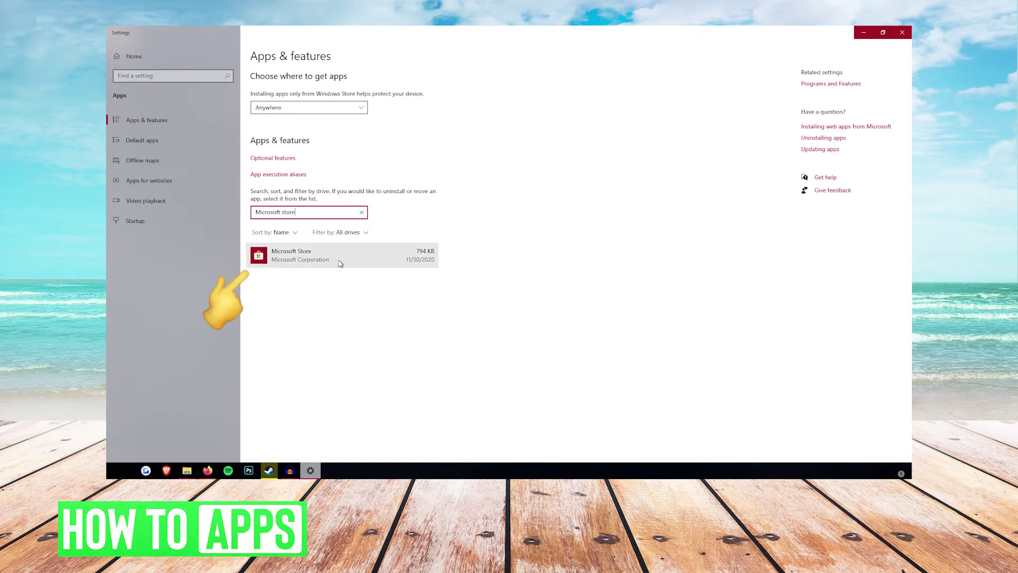
{"action": "left_click", "coordinate": [339, 258]}
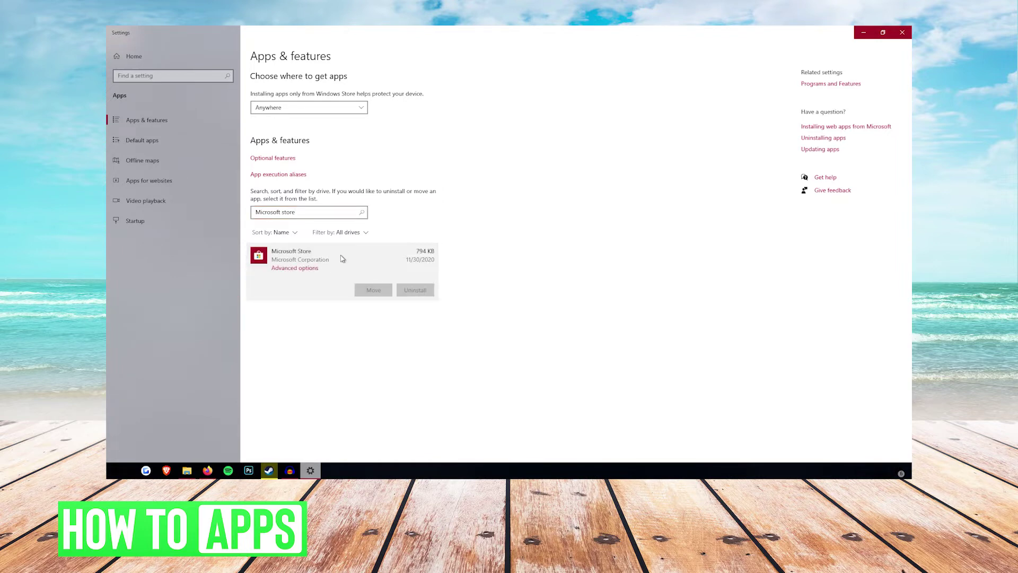
{"action": "left_click", "coordinate": [290, 272]}
{"action": "scroll", "coordinate": [305, 279], "scroll_direction": "down", "scroll_amount": 3}
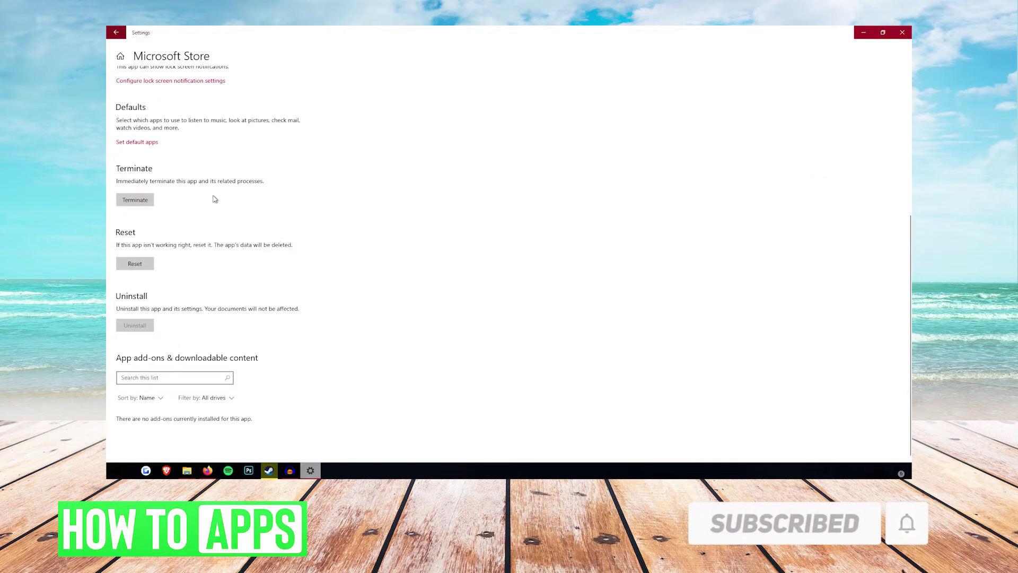
Step: Terminate Microsoft Store, then Reset it and accept the data-deletion warning
{"action": "left_click", "coordinate": [139, 202]}
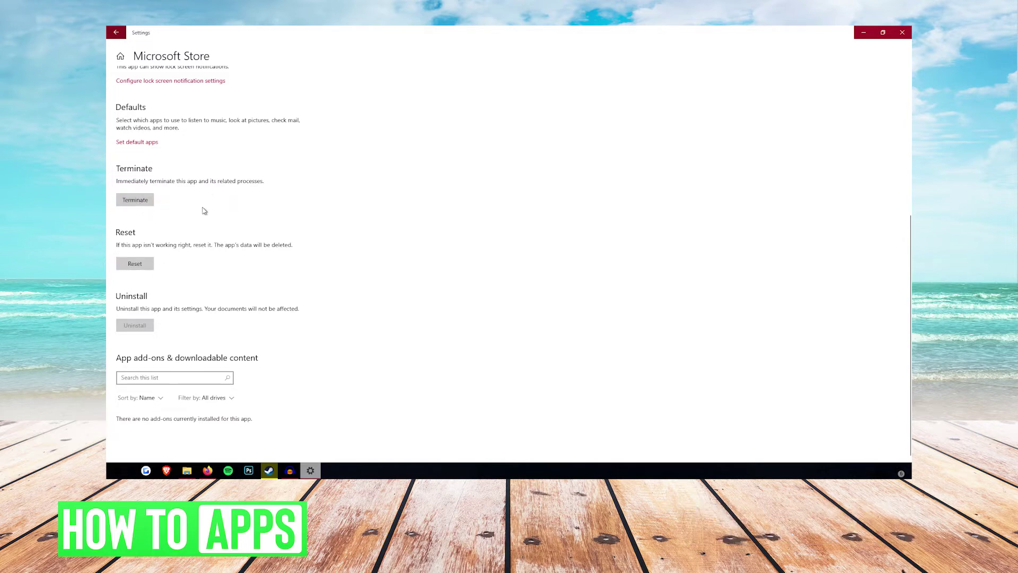
{"action": "left_click", "coordinate": [136, 268]}
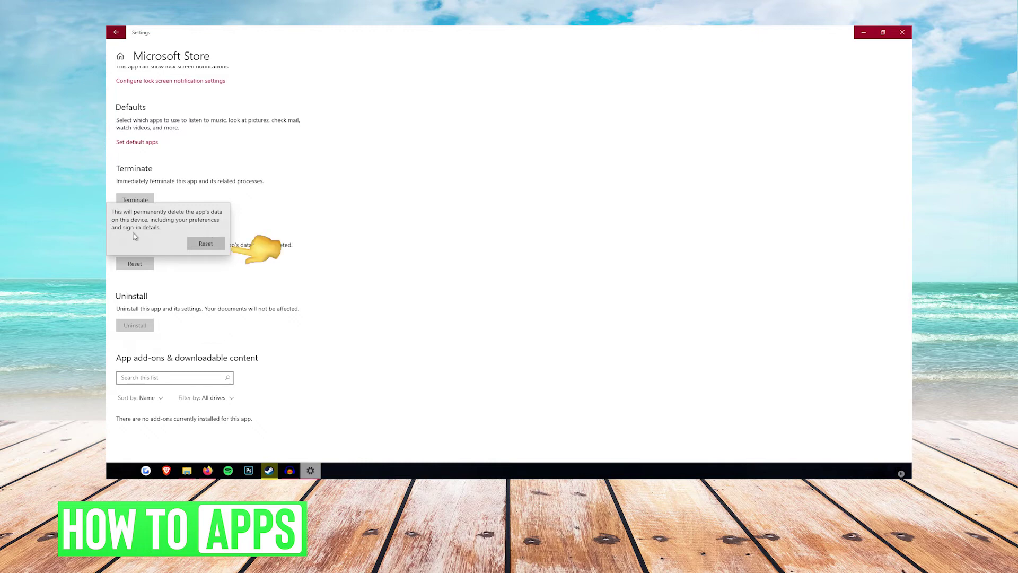
{"action": "left_click", "coordinate": [205, 244]}
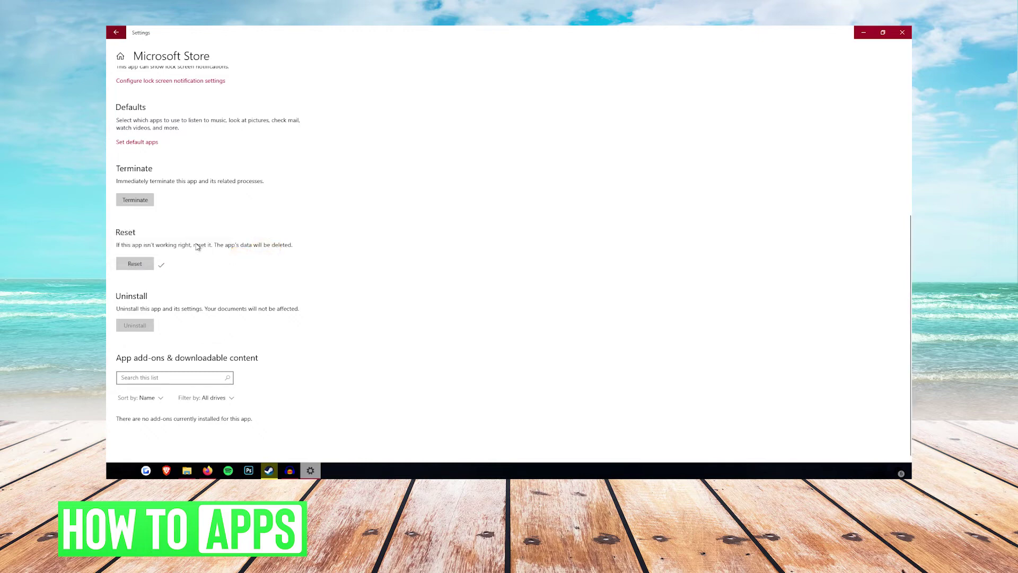
Step: Relaunch Microsoft Store from the Start menu and show its Gaming page
{"action": "left_click", "coordinate": [111, 465]}
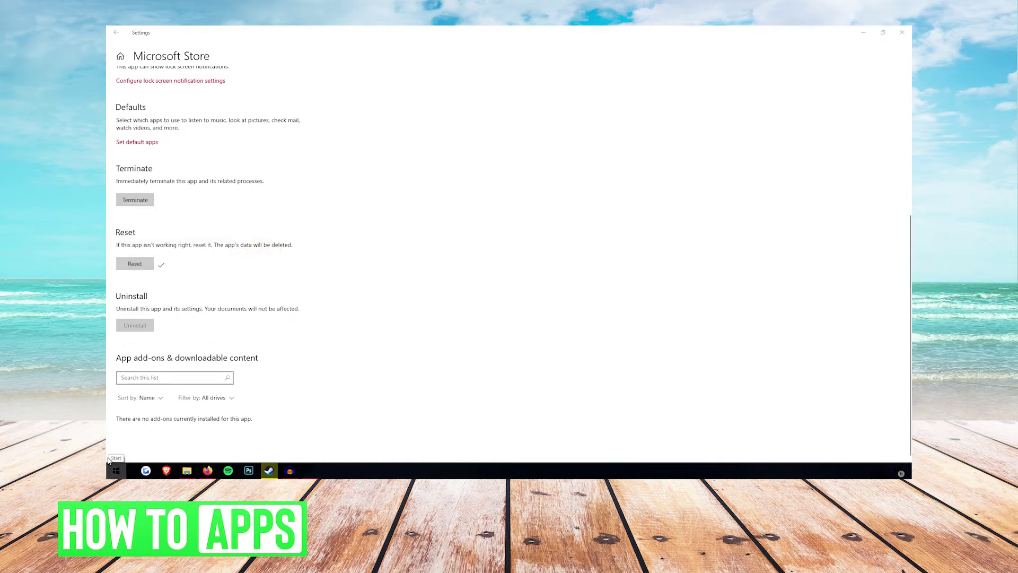
{"action": "type", "text": "micros"}
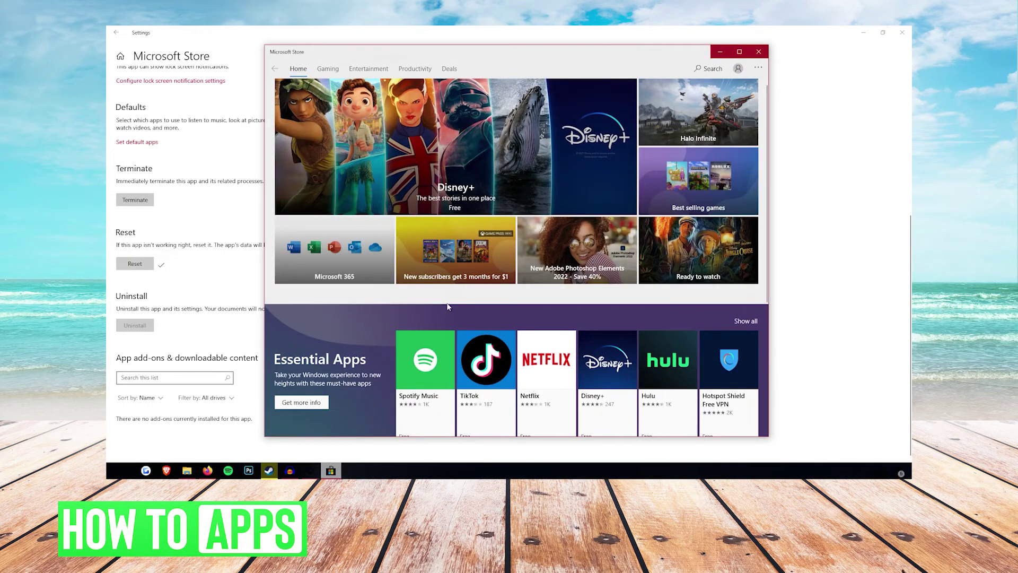
{"action": "scroll", "coordinate": [567, 298], "scroll_direction": "down", "scroll_amount": 3}
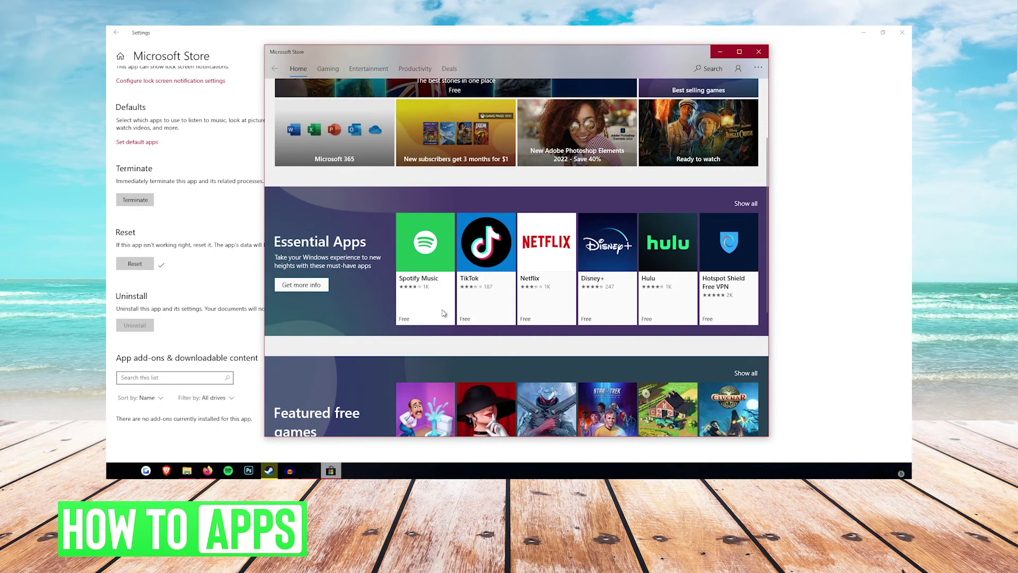
{"action": "scroll", "coordinate": [583, 369], "scroll_direction": "up", "scroll_amount": 3}
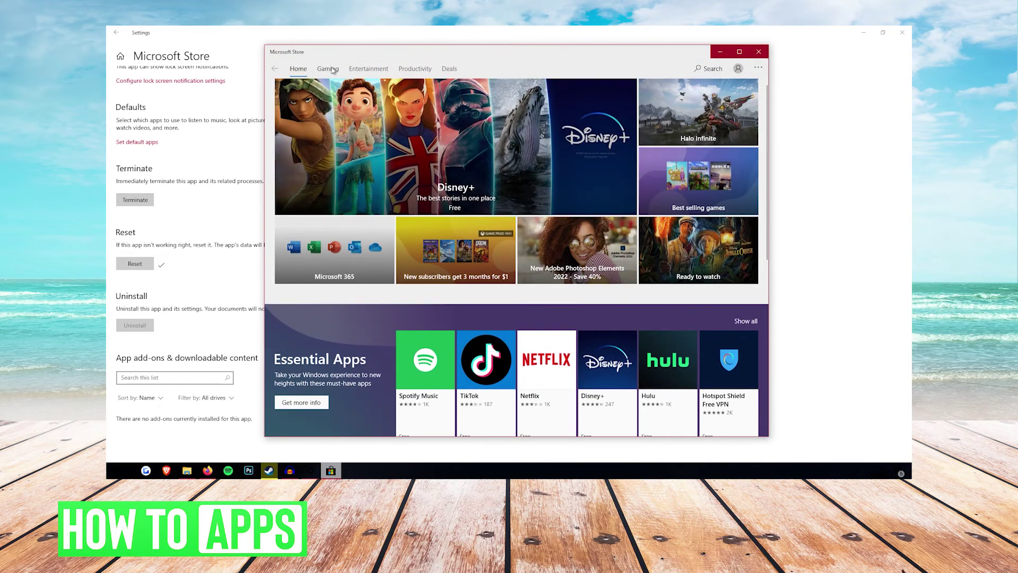
{"action": "left_click", "coordinate": [329, 70]}
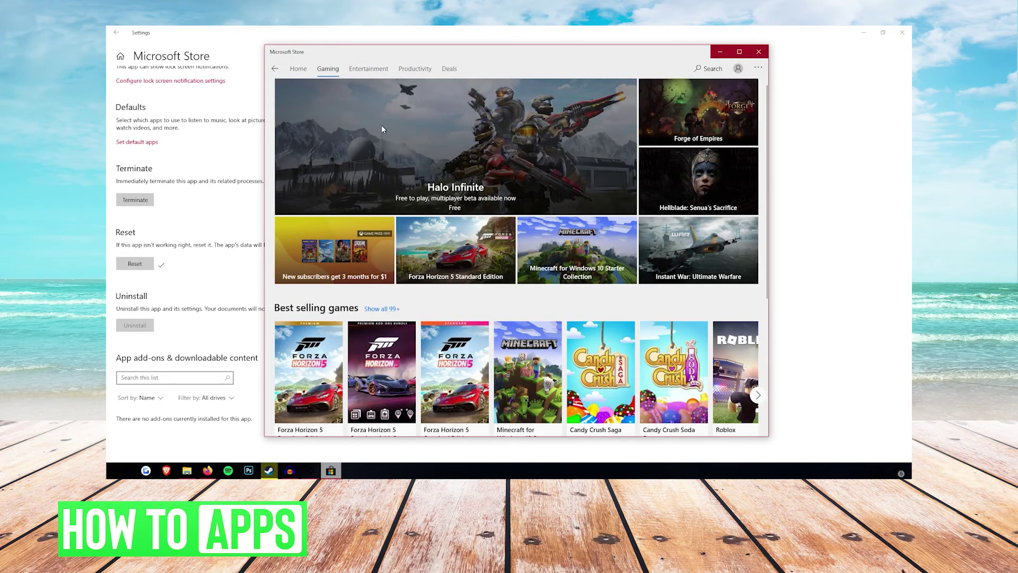